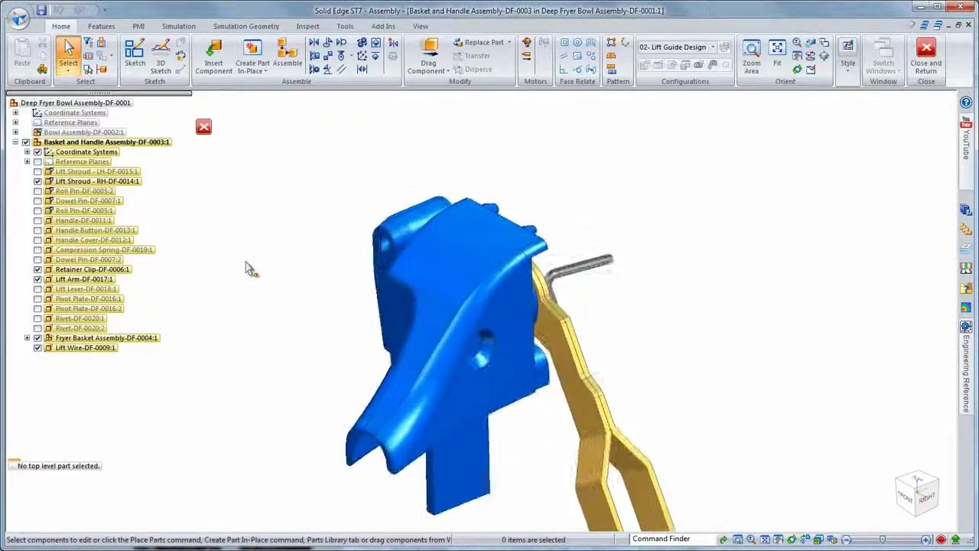
Create a new part in place from the Ansi Metric part template with Stainless steel as its material
right_click(283, 219)
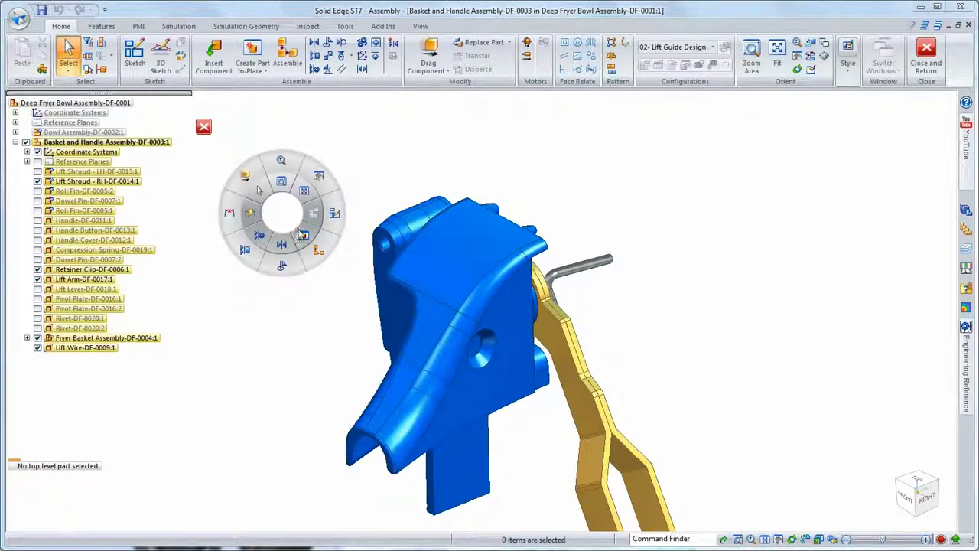
left_click(301, 235)
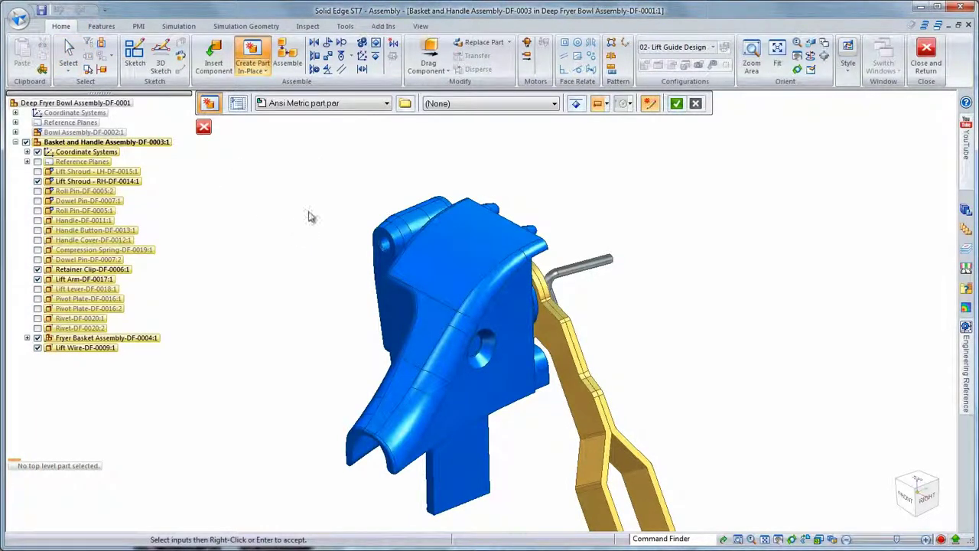
left_click(437, 104)
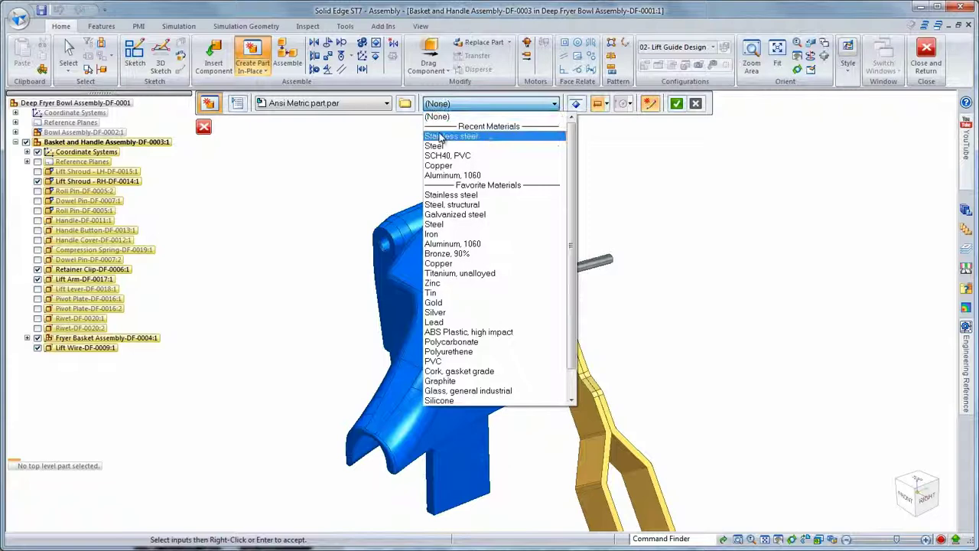
left_click(439, 136)
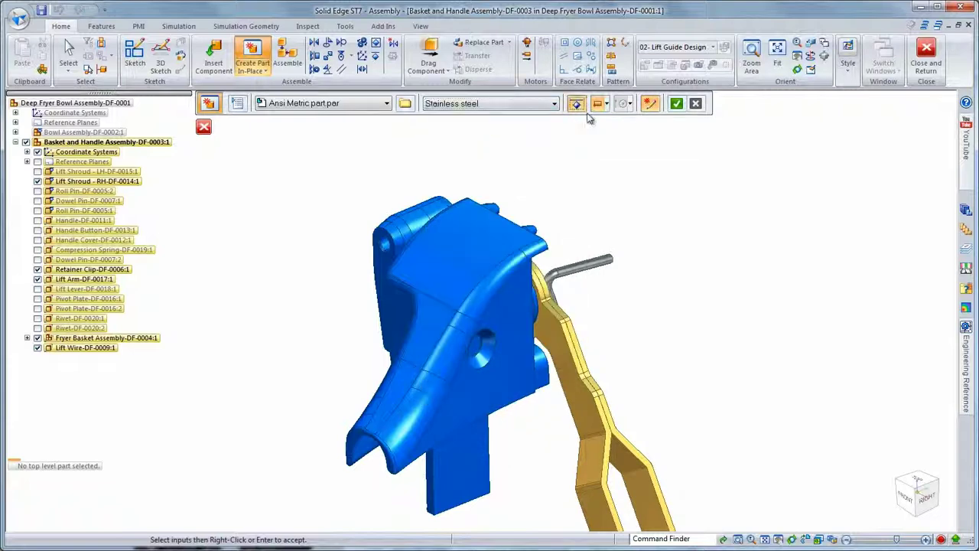
left_click(677, 105)
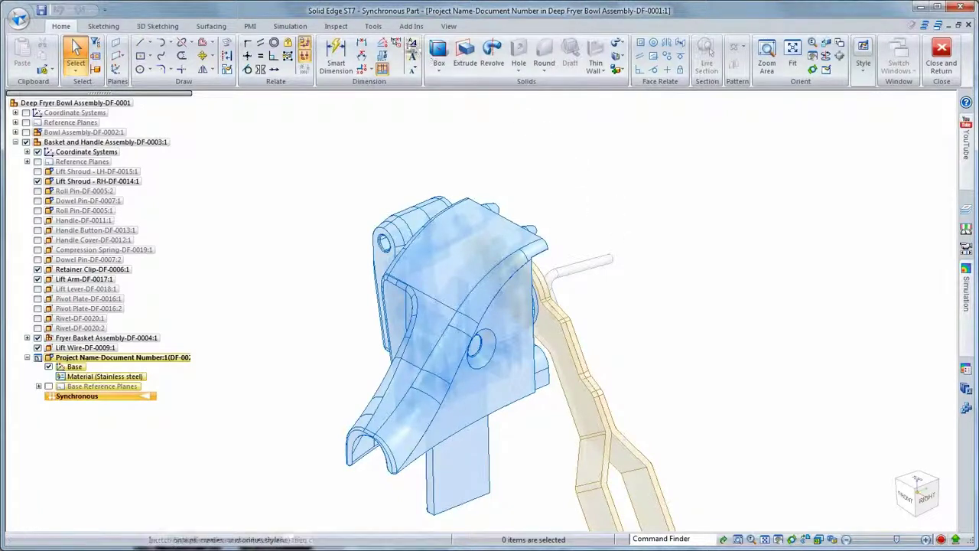
Enable locating edges on peer parts and draw a 3D line about 25 mm long along X across the lift shroud
left_click(377, 27)
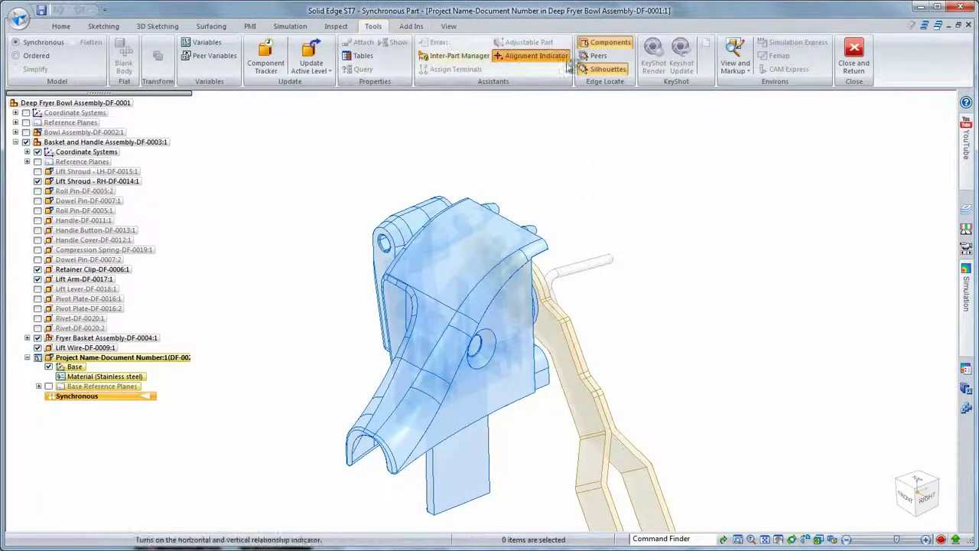
left_click(594, 57)
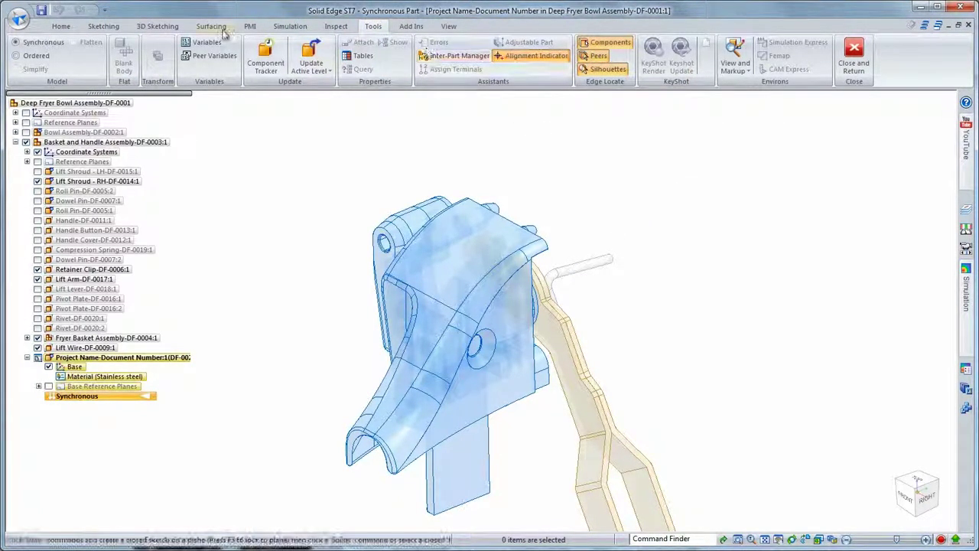
left_click(157, 26)
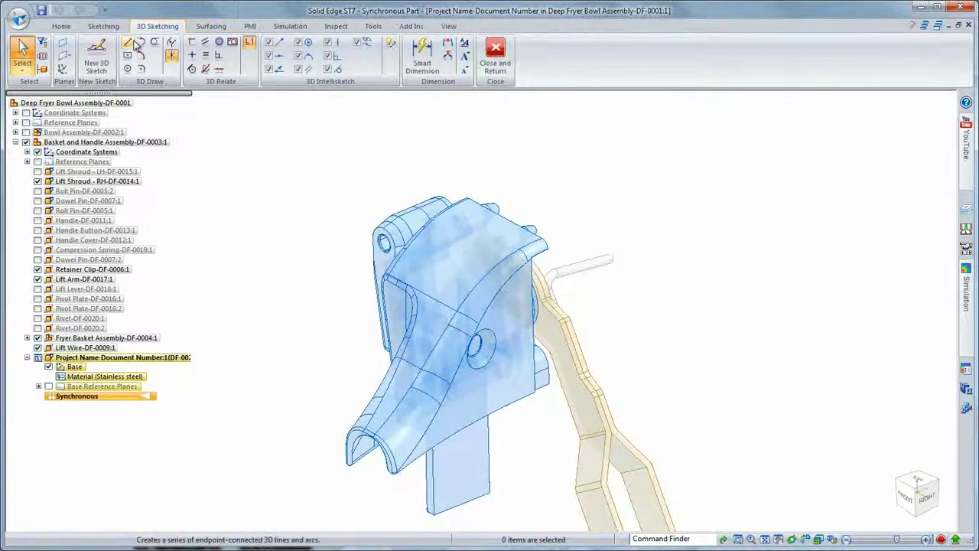
left_click(131, 43)
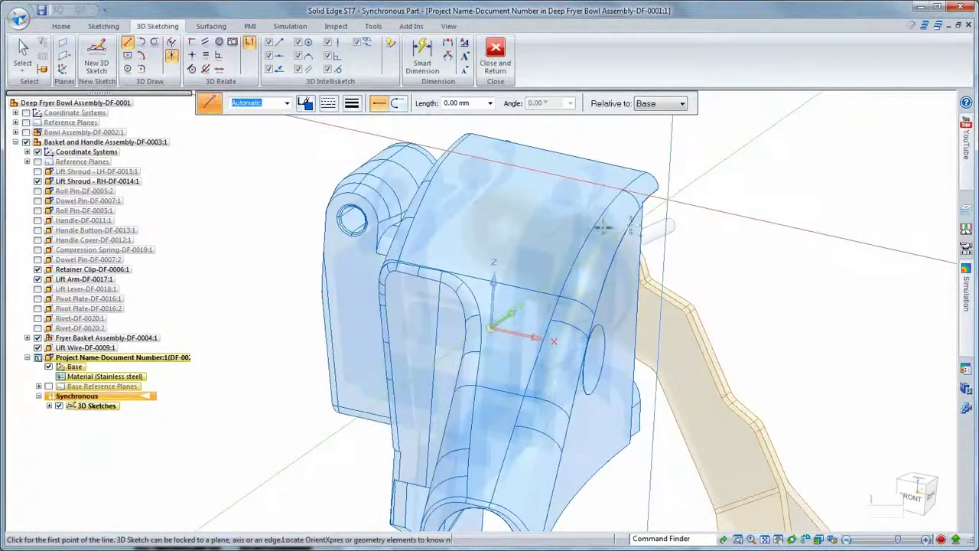
left_click(413, 319)
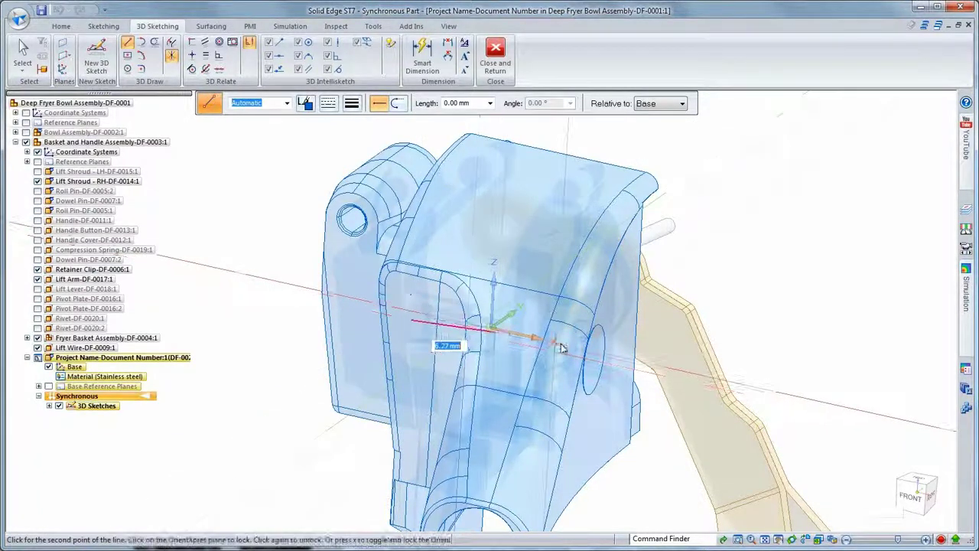
left_click(635, 372)
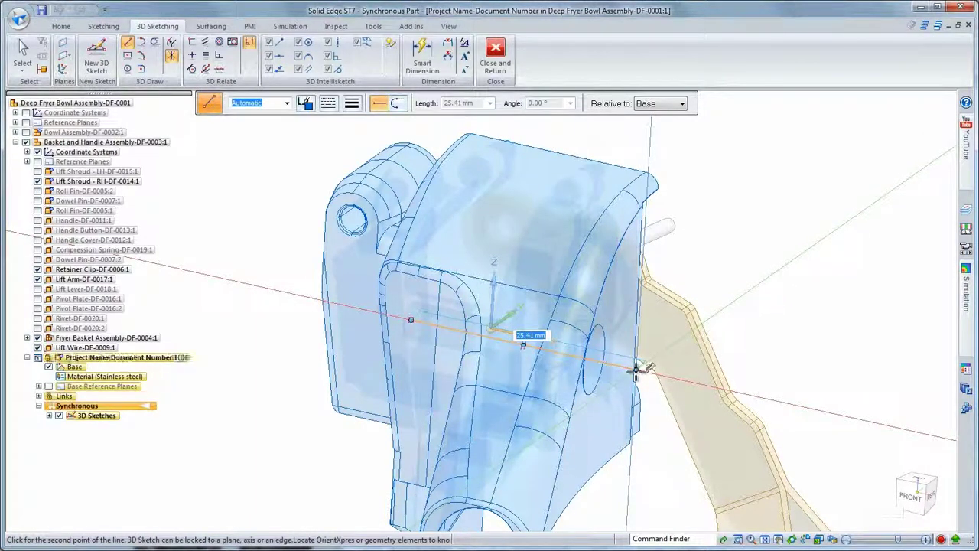
Continue the 3D line about 131 mm down to the basket's lower end, adding short segments of about 8 mm along Y and 10 mm along X
left_click(902, 492)
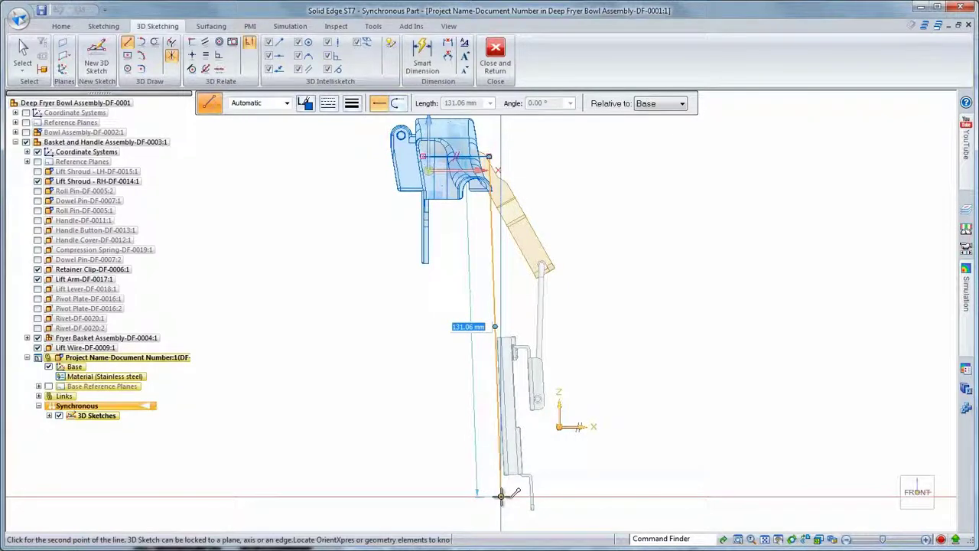
middle_click_drag(501, 497, 606, 523)
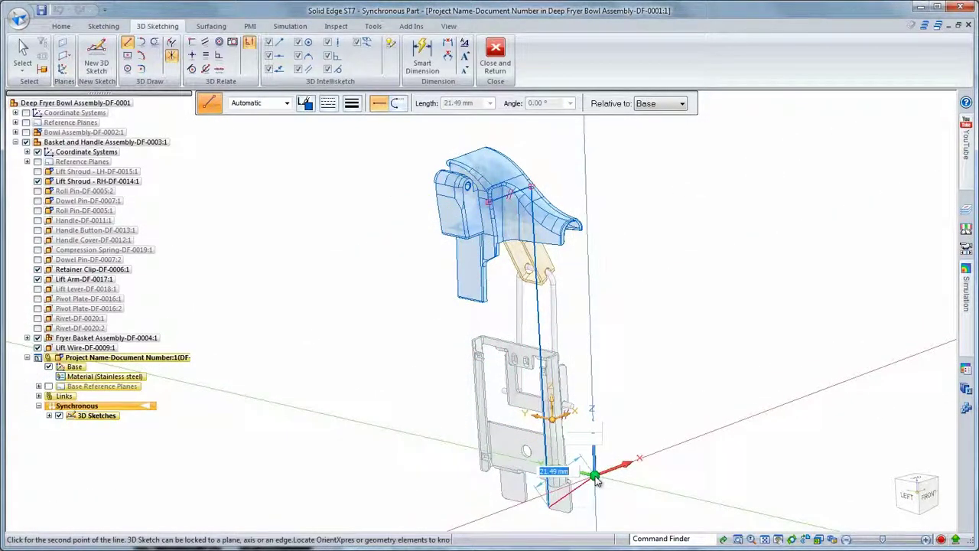
scroll(547, 505, "up", 5)
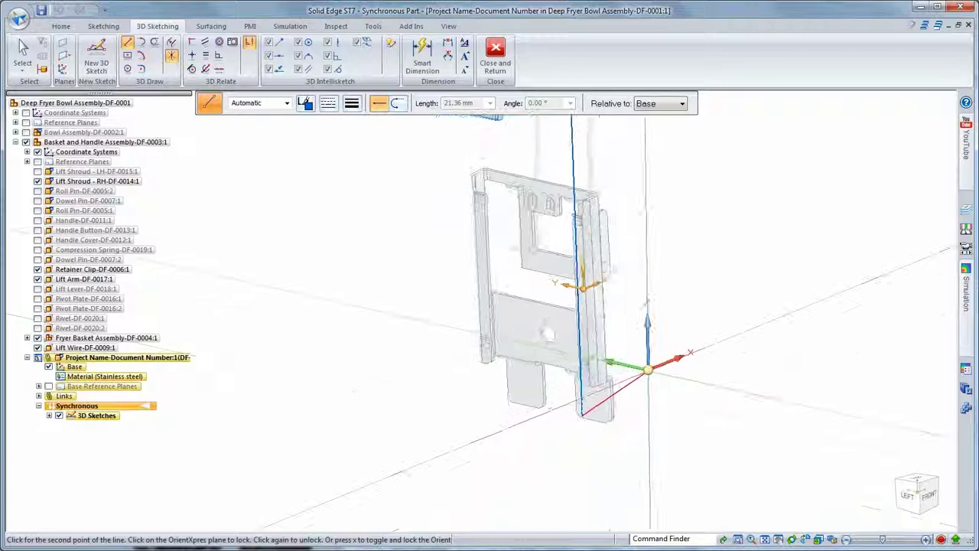
middle_click_drag(560, 425, 564, 449)
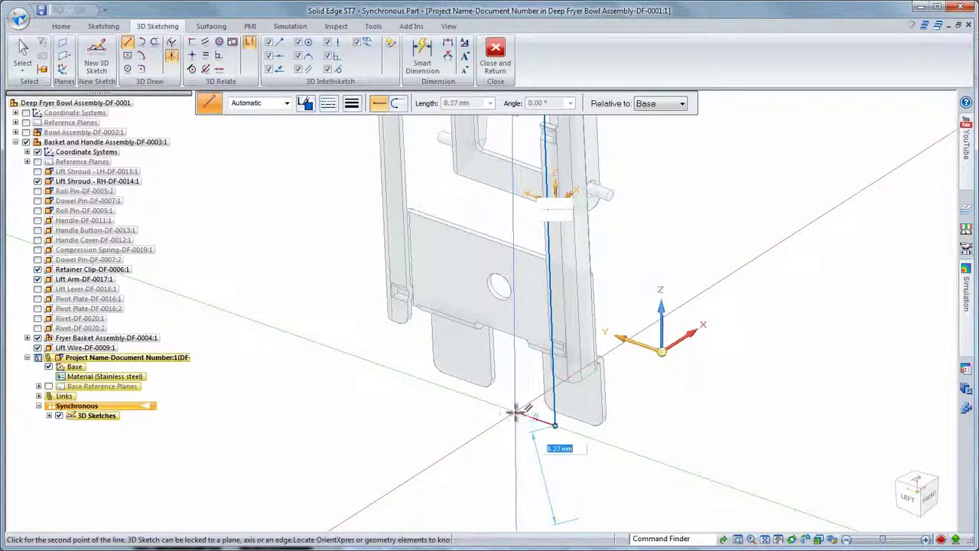
left_click(515, 412)
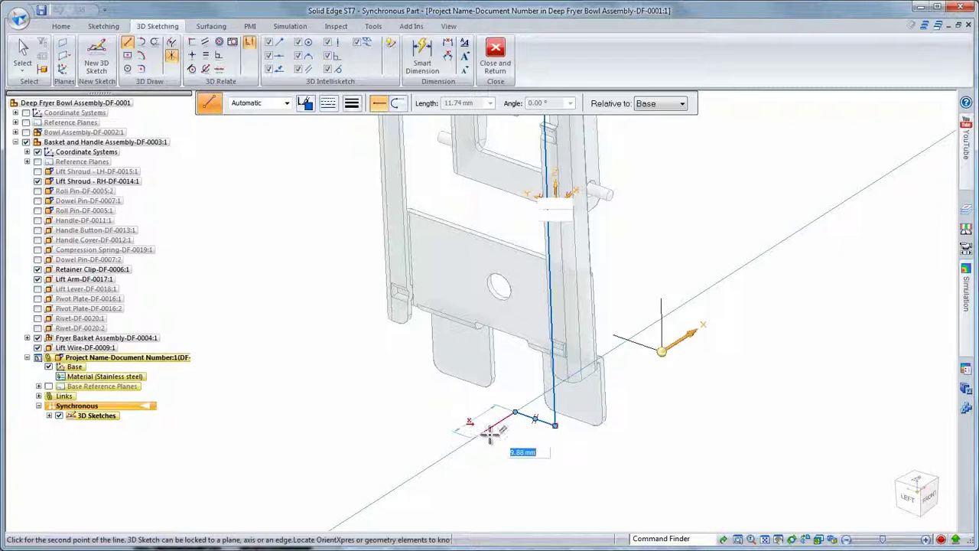
left_click(487, 431)
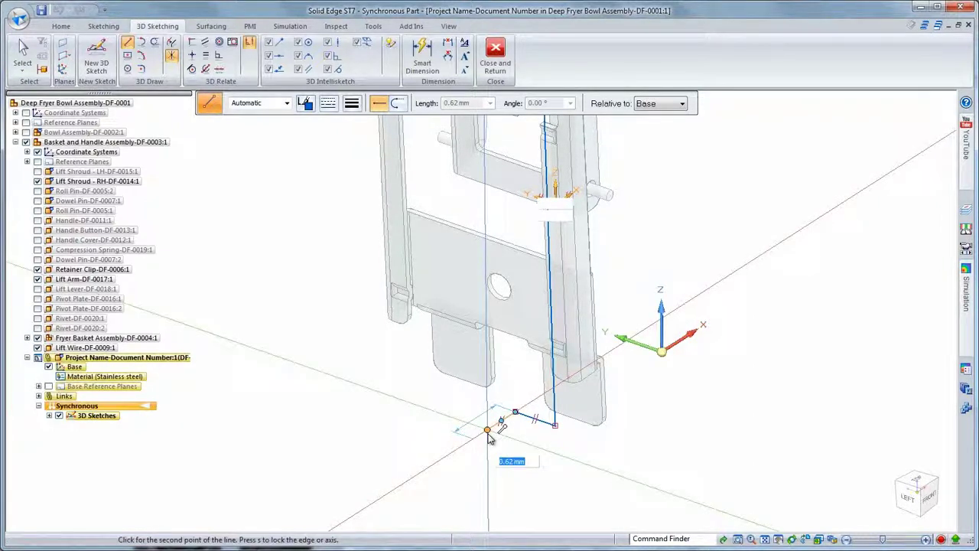
Finish the lower end of the 3D path with a tangent arc of about 6 mm radius
key("a")
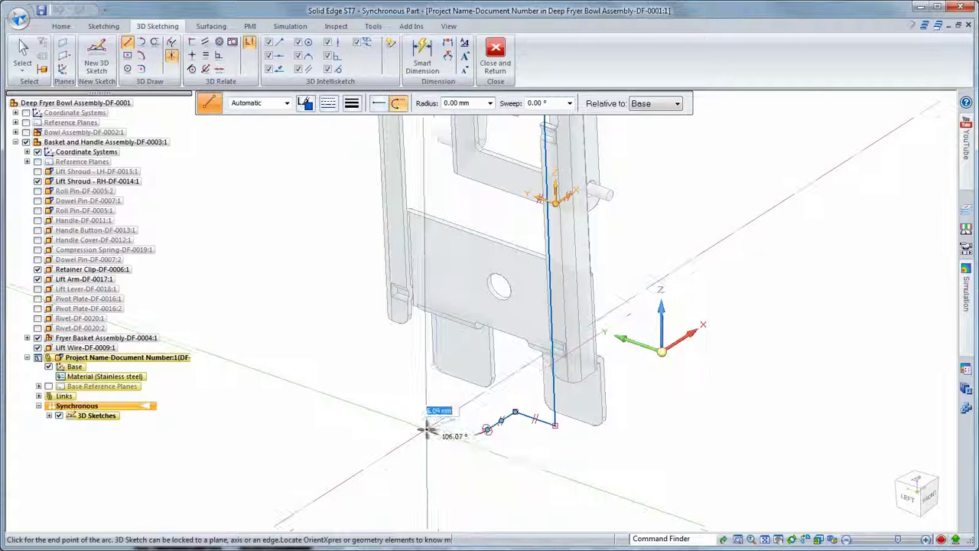
left_click(425, 436)
key("Escape")
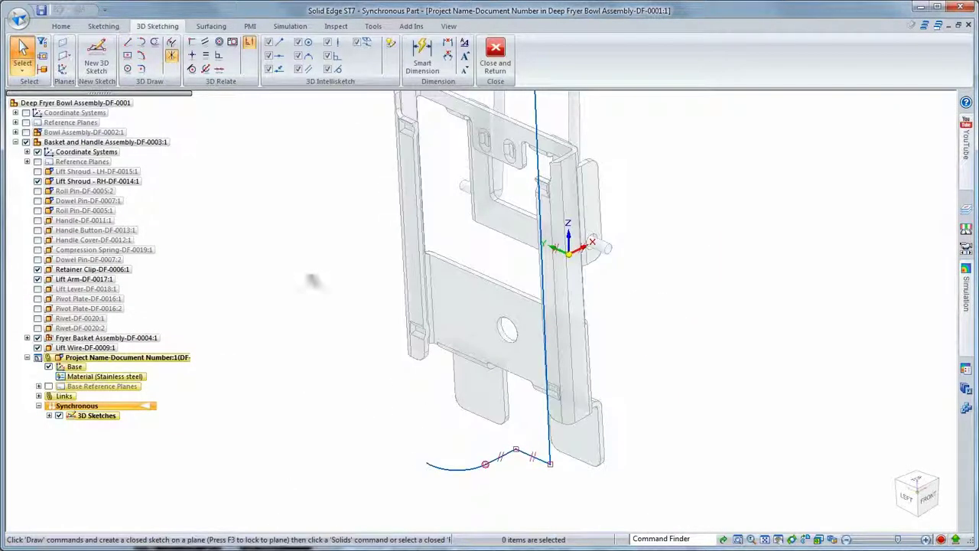
Make the path's long line parallel to the basket's side edge and apply a Connect relation to the lower arc
left_click(204, 47)
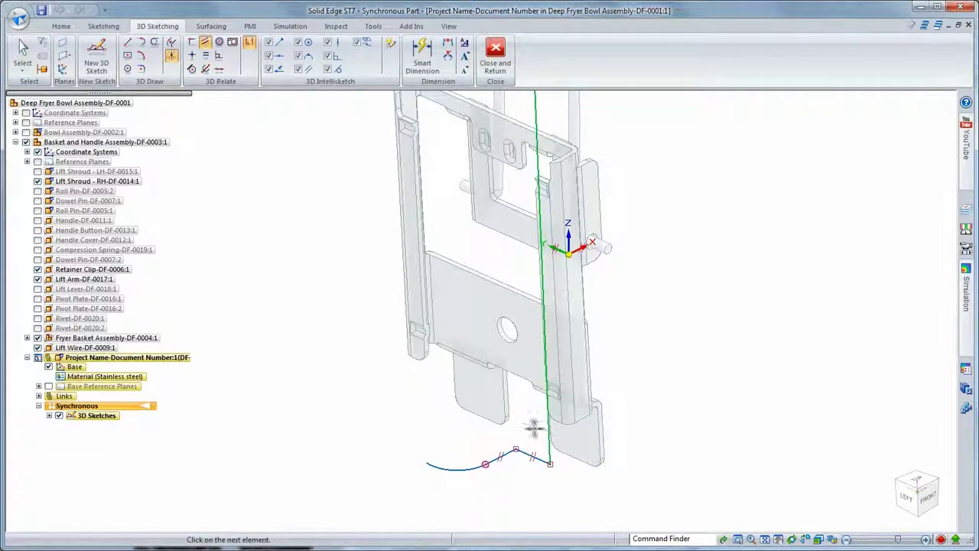
left_click(481, 328)
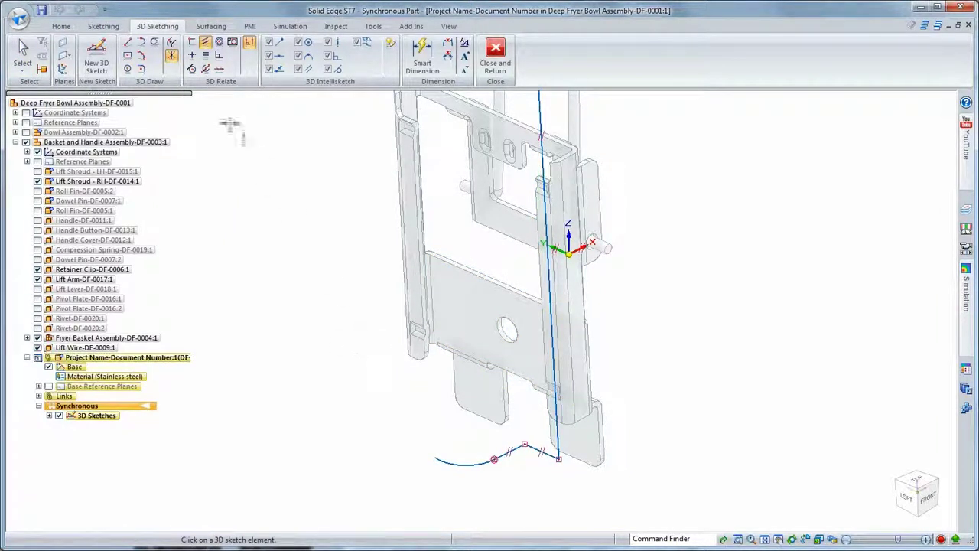
left_click(192, 42)
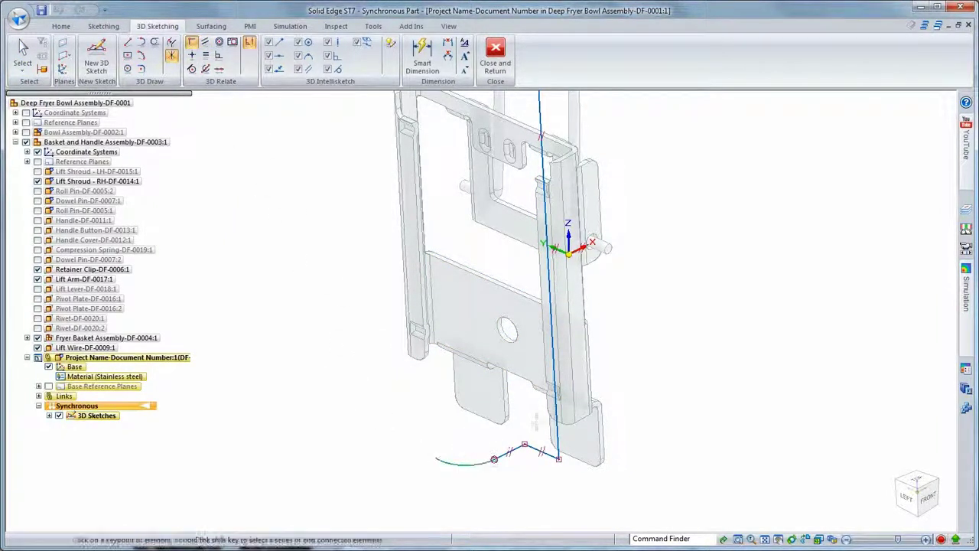
left_click(582, 238)
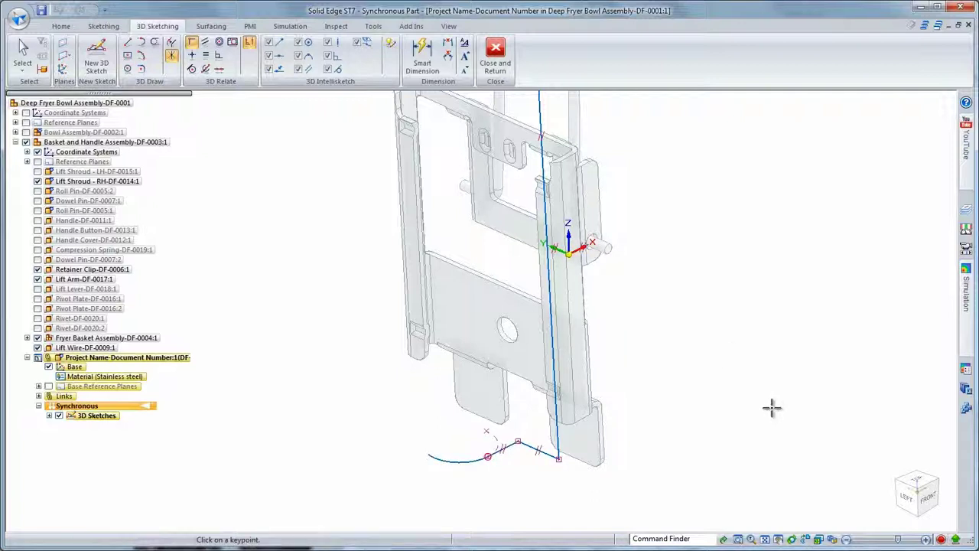
key("Escape")
left_click(469, 465)
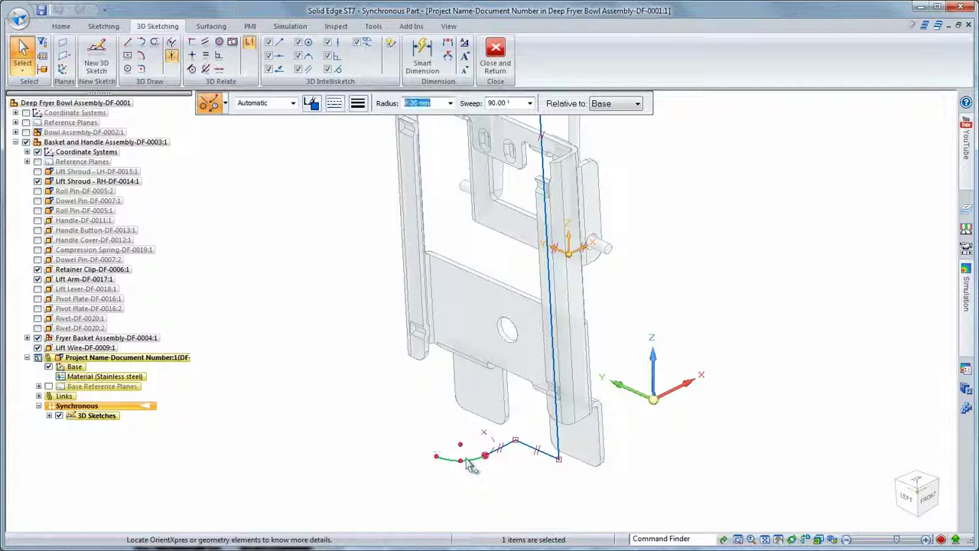
key("Escape")
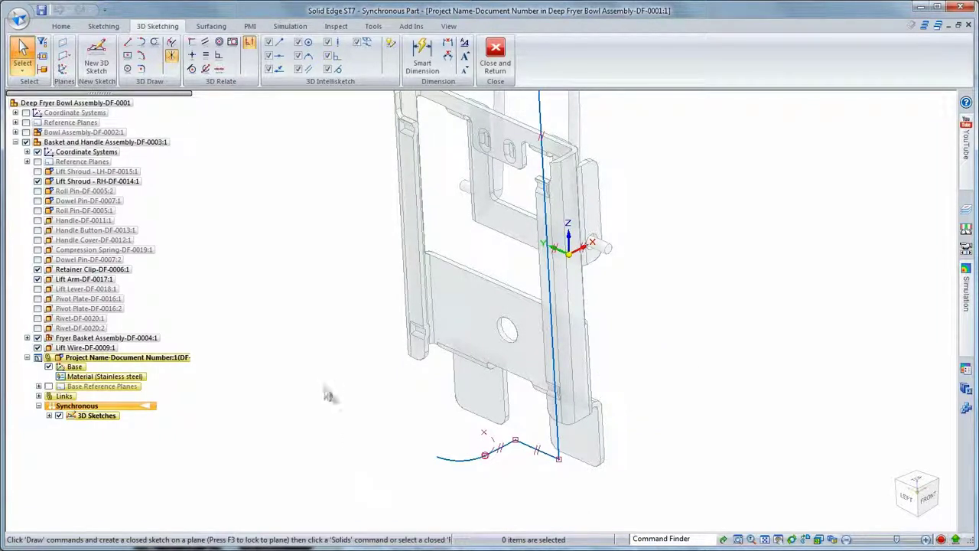
Fillet the lower corners of the 3D path with a 3 mm radius and its upper corner with an 8 mm radius
left_click(141, 70)
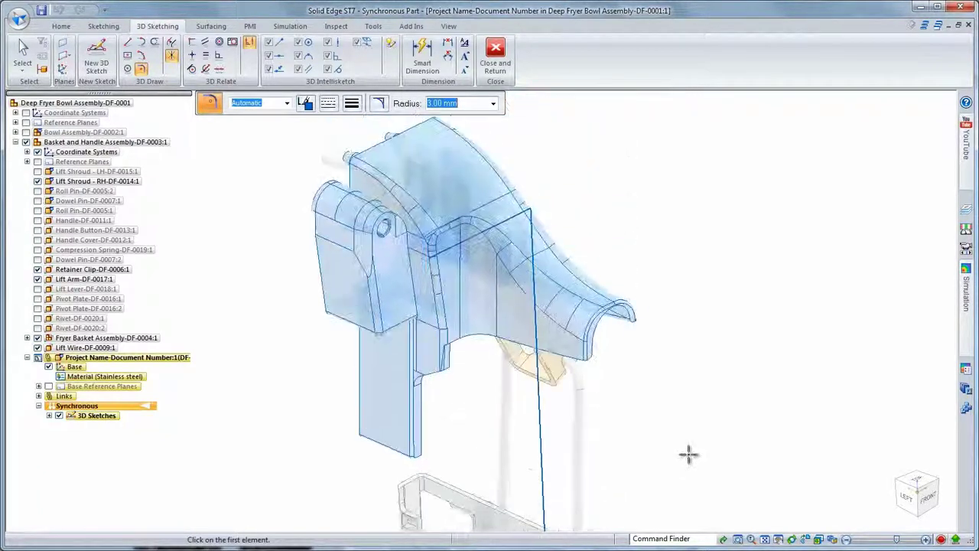
left_click(492, 104)
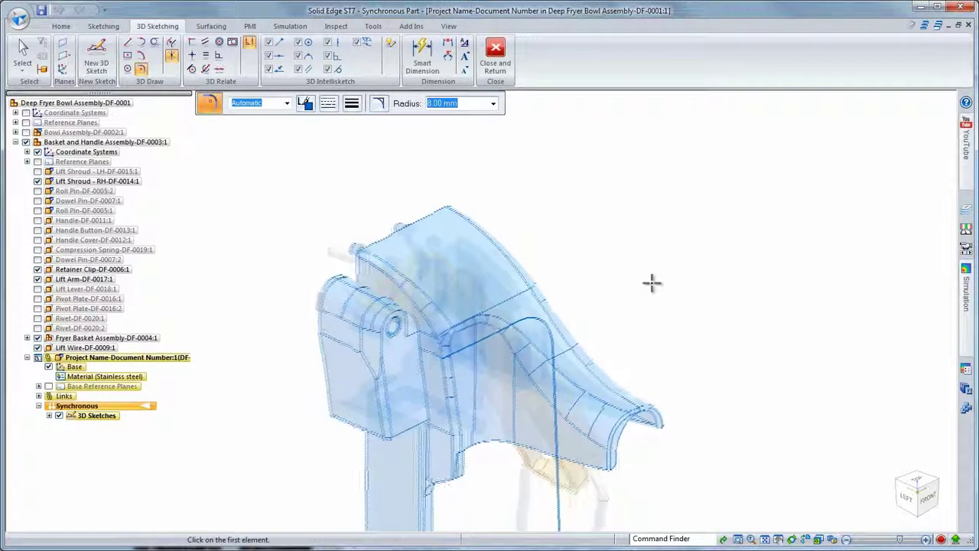
left_click(921, 485)
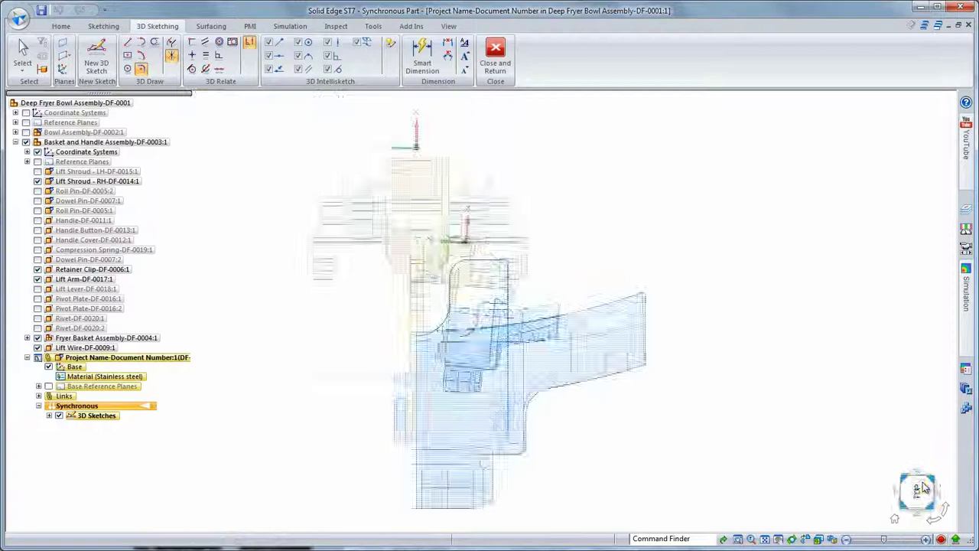
left_click(933, 519)
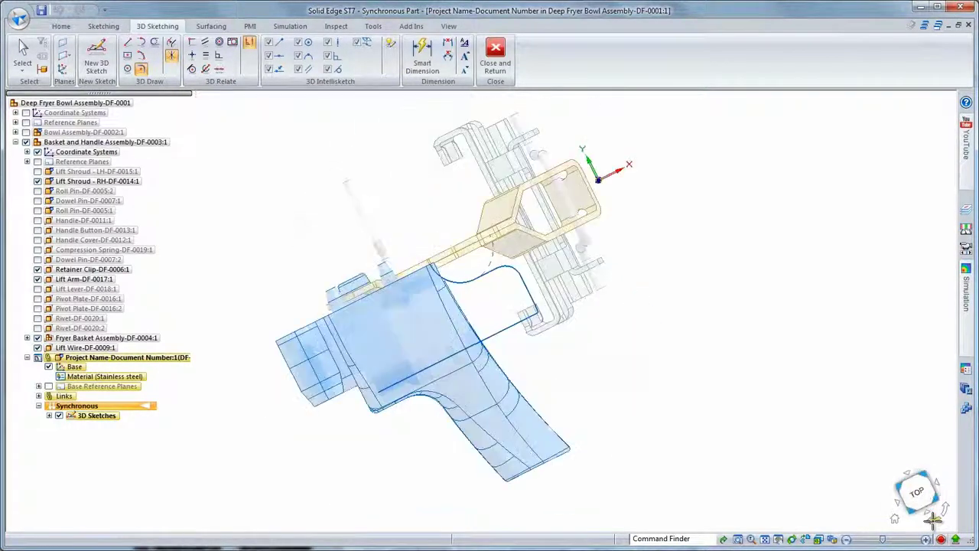
left_click(917, 514)
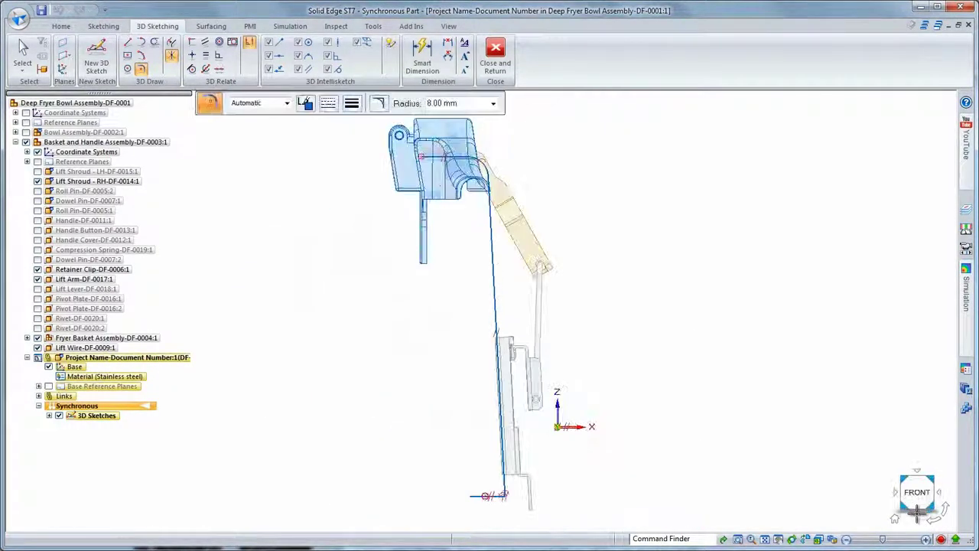
left_click(931, 479)
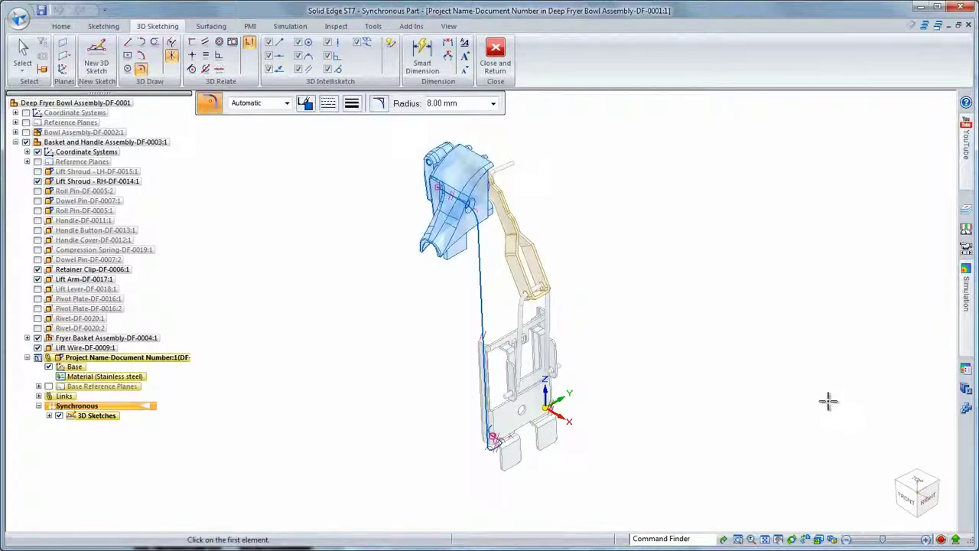
key("Escape")
Sweep the circle at the path's upper end along the whole 3D path chain as a solid protrusion
middle_click_drag(746, 338, 647, 236)
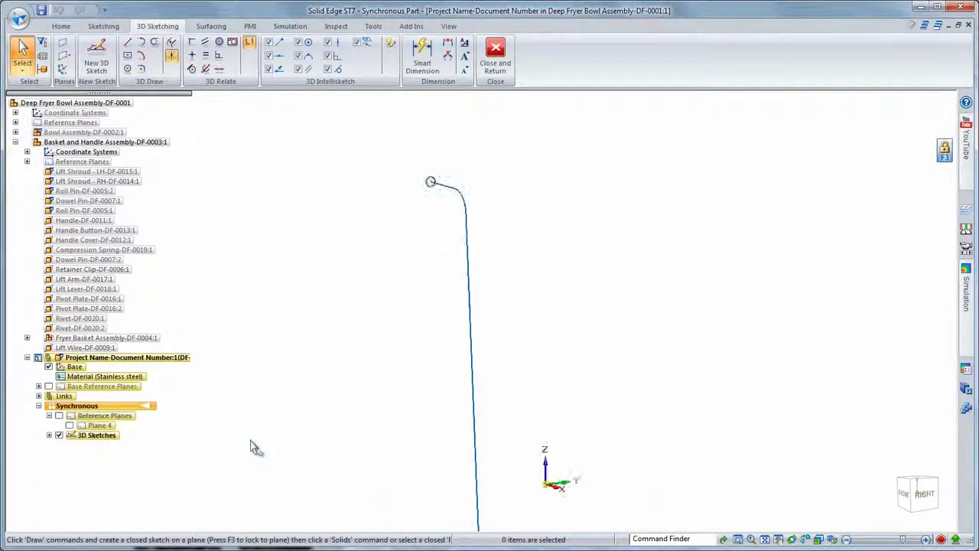
right_click(273, 360)
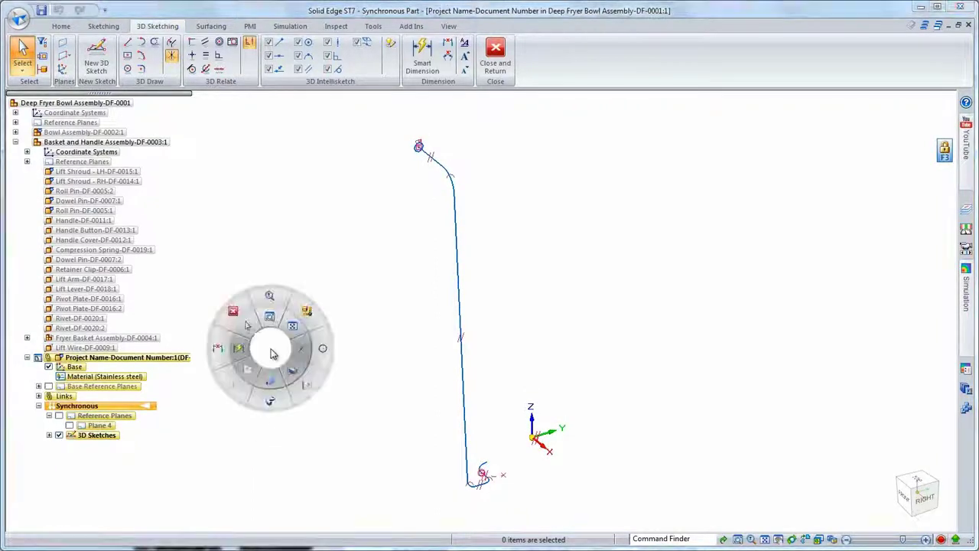
left_click(271, 400)
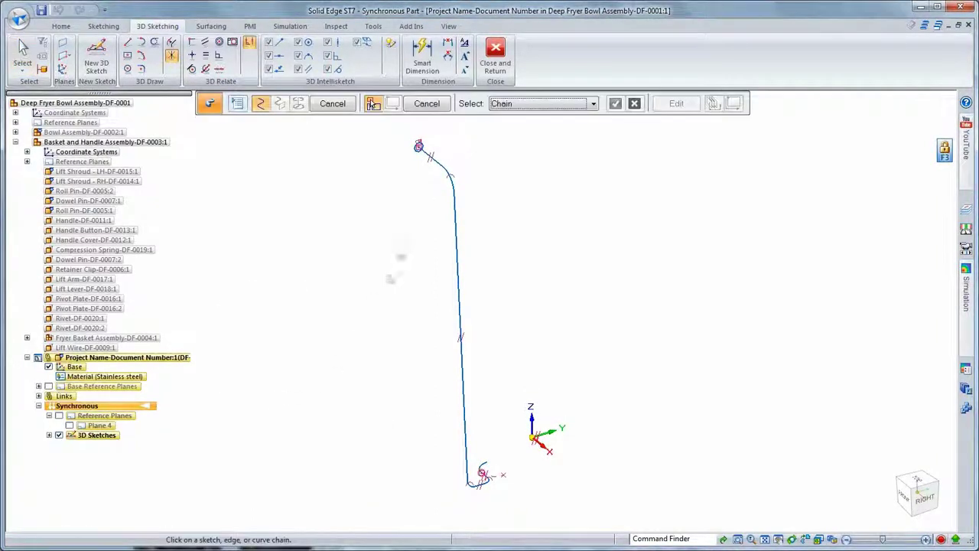
left_click(416, 154)
right_click(373, 166)
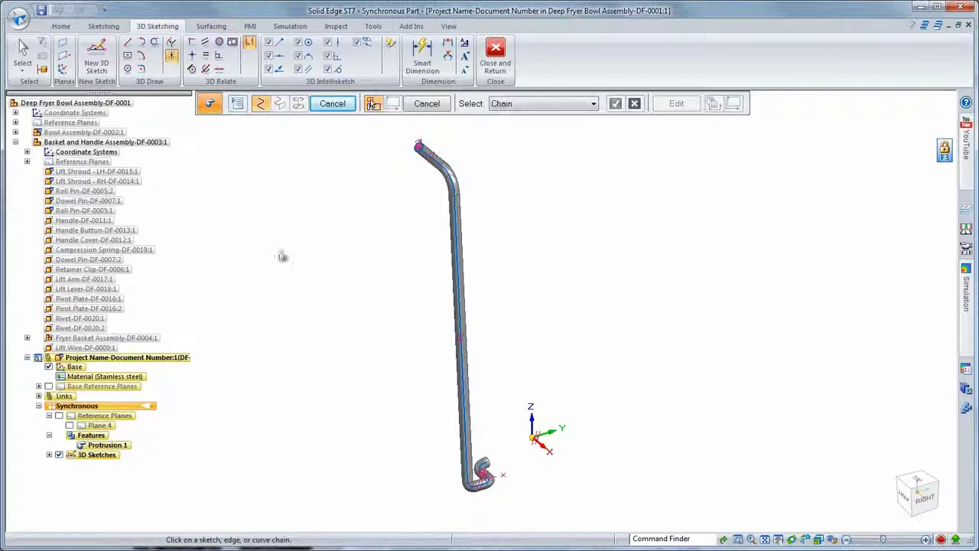
Hide the 3D sketches and mirror the swept protrusion about the centre plane at its lower end to form the second leg
key("Escape")
left_click(60, 455)
left_click(94, 447)
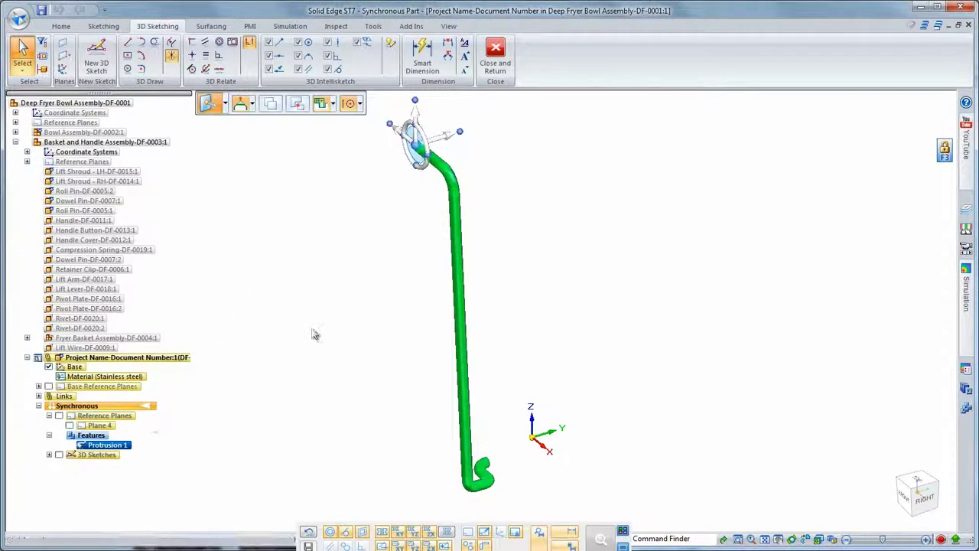
right_click(311, 329)
left_click(276, 364)
left_click(544, 421)
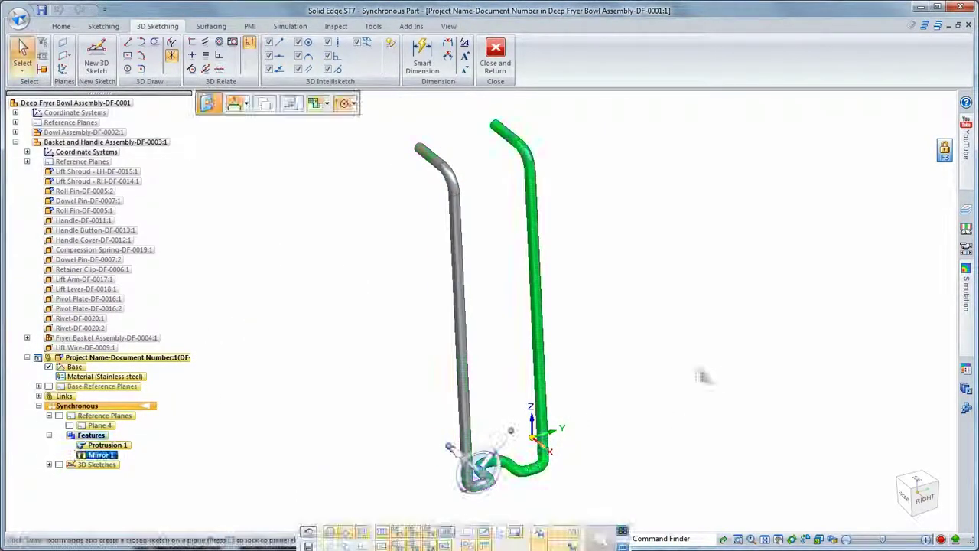
left_click(692, 361)
middle_click_drag(686, 344, 575, 222)
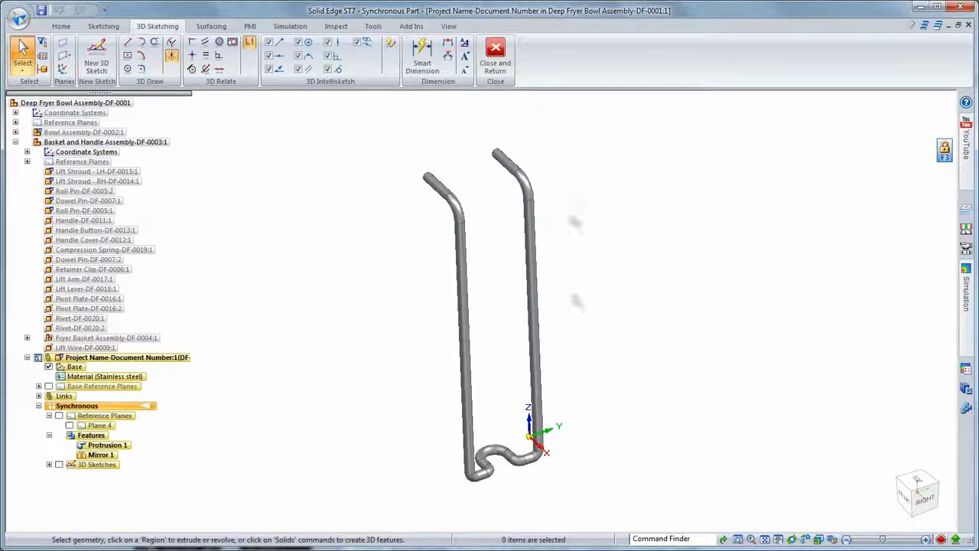
Check the torus diameters of the wire's lower bend and show the surrounding assembly components as reference
left_click(497, 457)
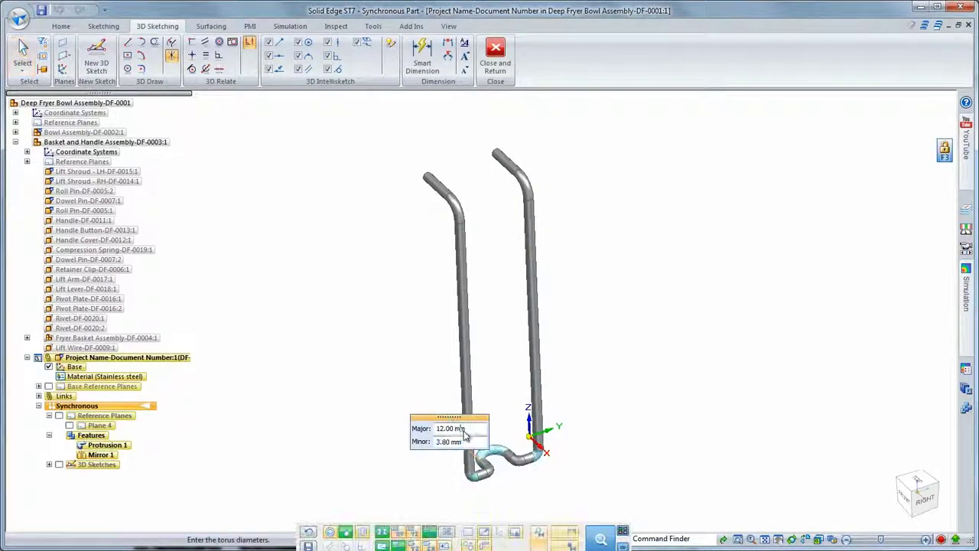
key("Escape")
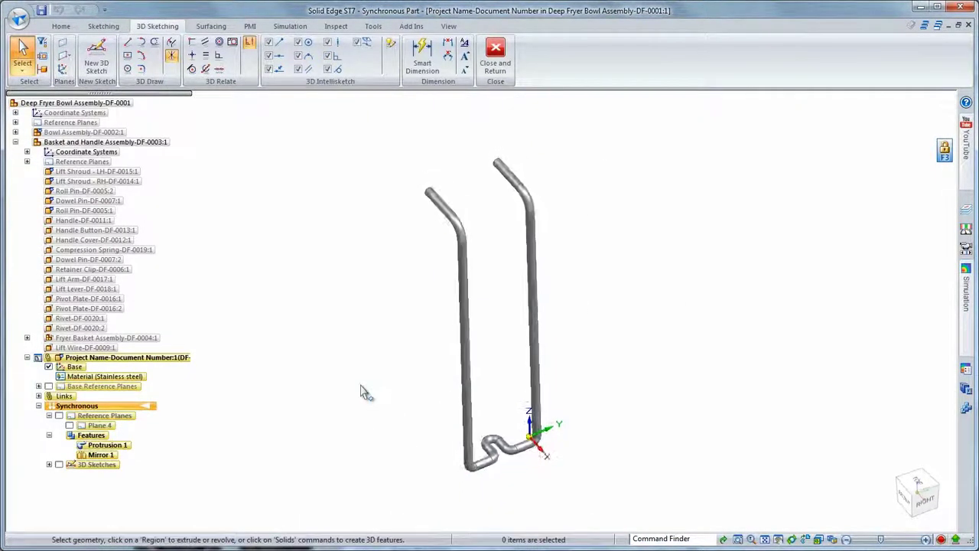
key("ctrl+shift+p")
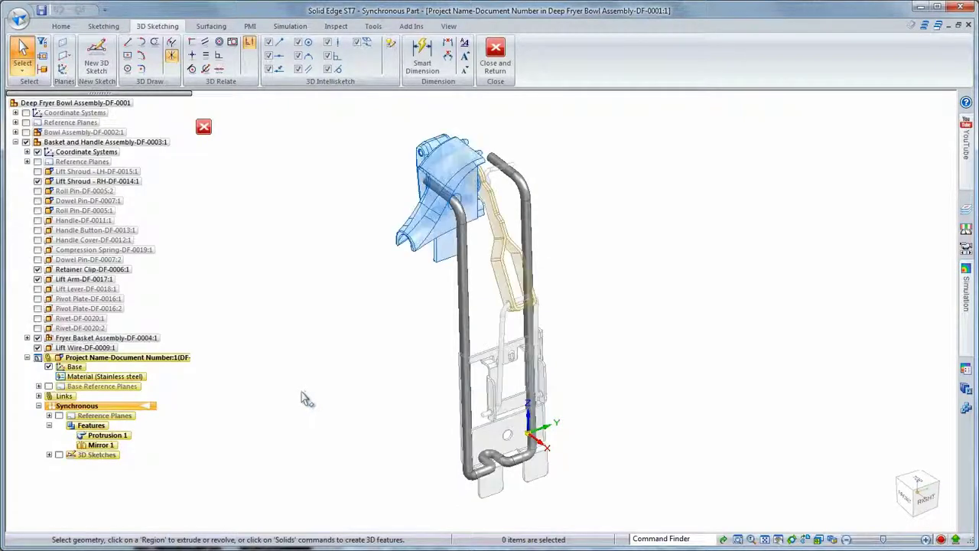
Select all faces of the guide wire and relocate the steering wheel origin from the lower bend to a straight leg
middle_click_drag(306, 398, 746, 417)
scroll(505, 482, "up", 3)
left_click_drag(386, 433, 511, 524)
left_click(480, 281, "ctrl")
left_click(418, 251, "ctrl")
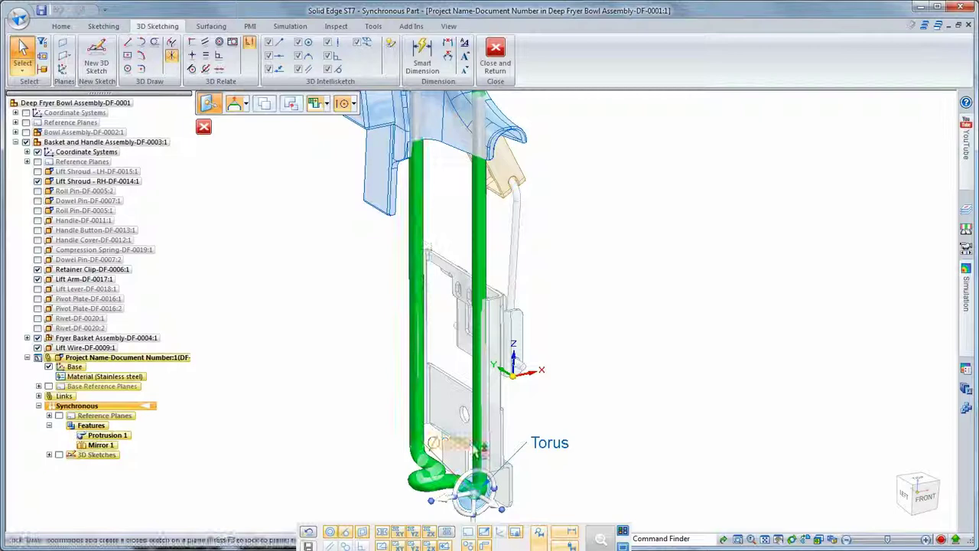
left_click(475, 492)
left_click(413, 247)
middle_click_drag(352, 268, 339, 298)
scroll(337, 296, "up", 5)
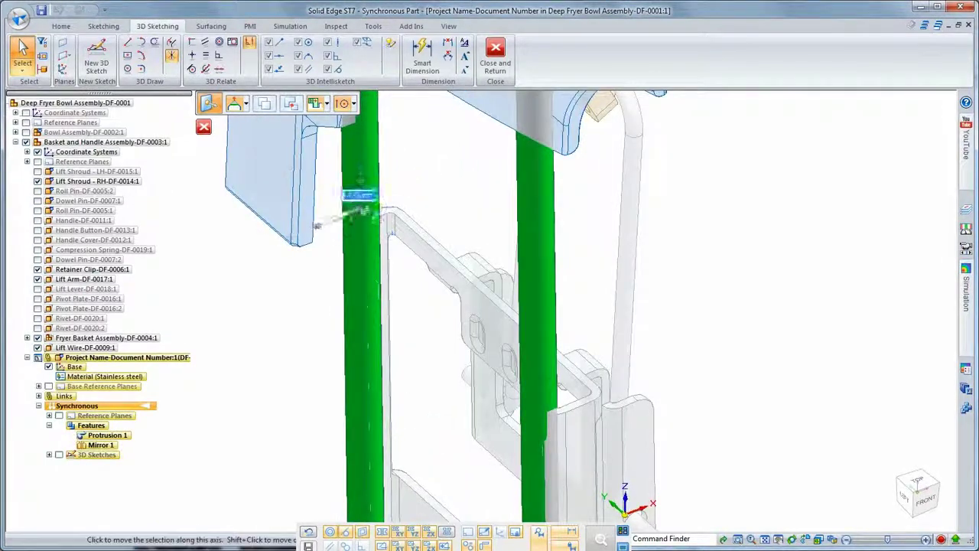
Move the selected wire horizontally along the steering wheel axis toward the basket, using the bracket's upper corner as the target point
left_click(403, 179)
left_click(362, 216)
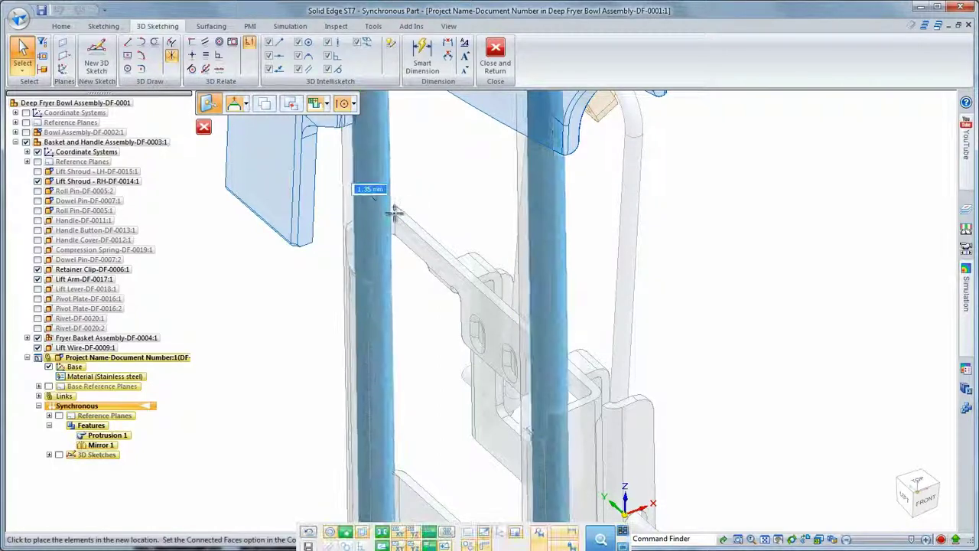
left_click(400, 240)
left_click(739, 314)
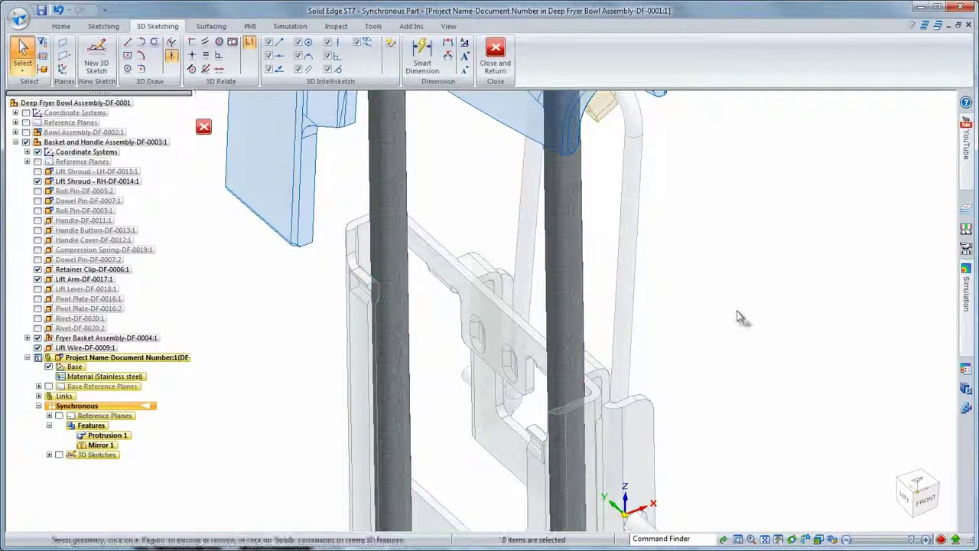
Close the wire part, return to the Basket and Handle Assembly and show all of its components
left_click(505, 75)
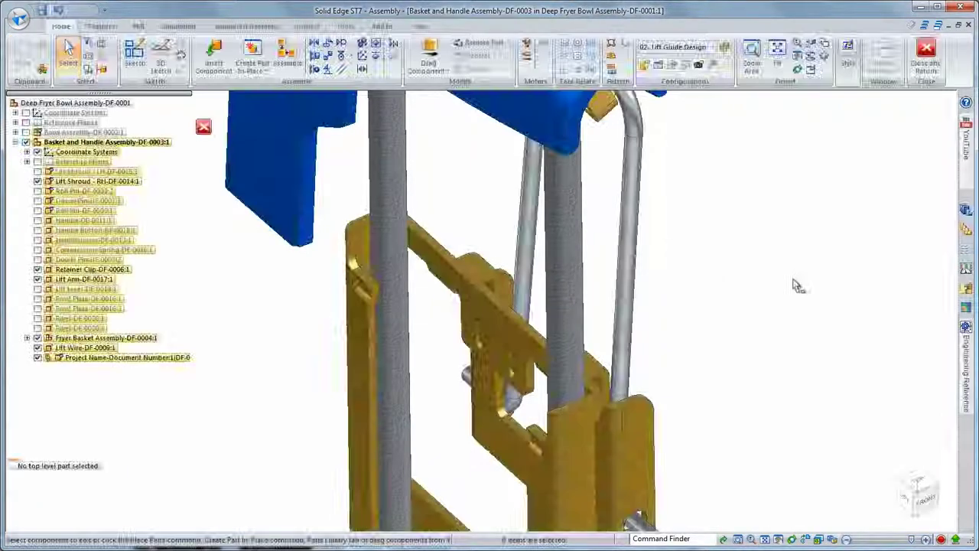
right_click(48, 145)
left_click(85, 218)
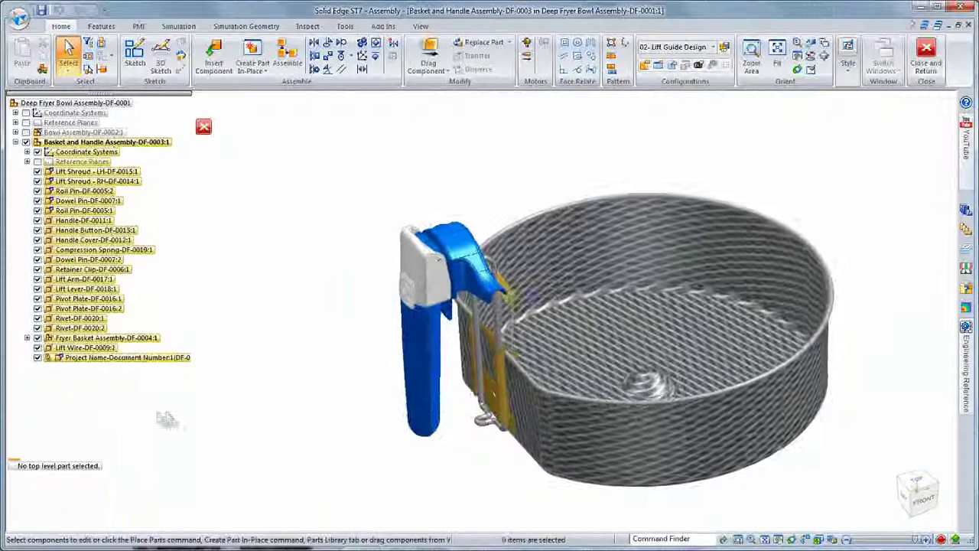
Swing the handle outward with Drag Component to check the lift mechanism's motion and reset it to its original position
right_click(269, 375)
right_click_drag(246, 350, 234, 338)
left_click(424, 405)
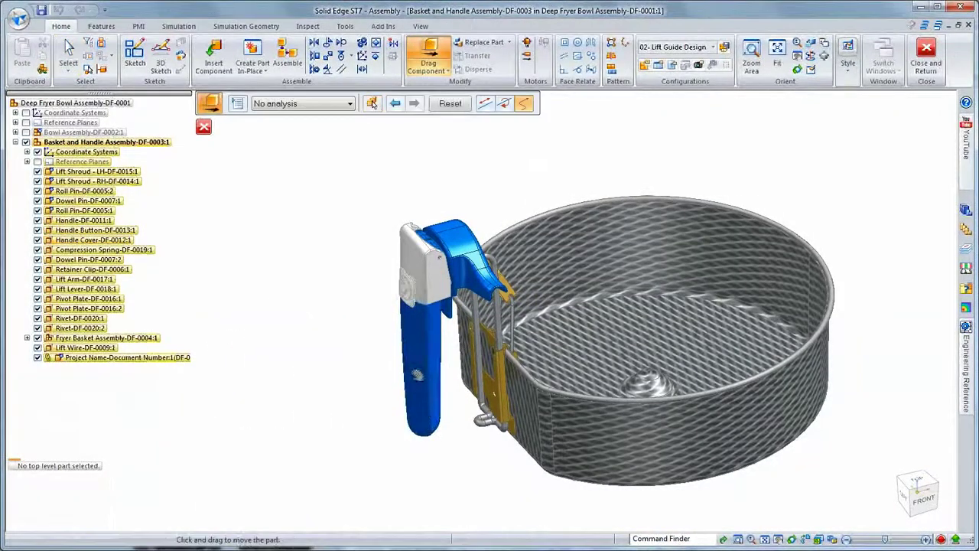
left_click_drag(424, 405, 464, 369)
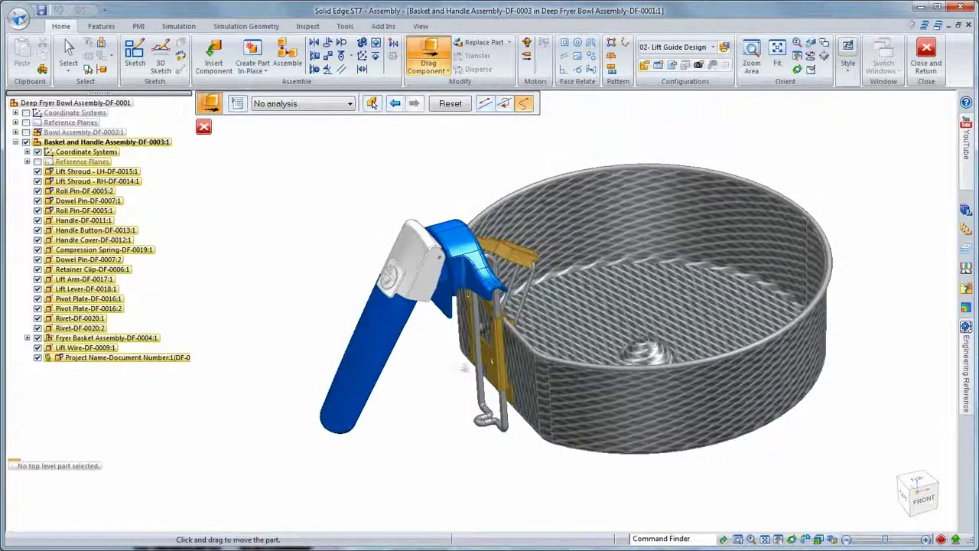
left_click(454, 106)
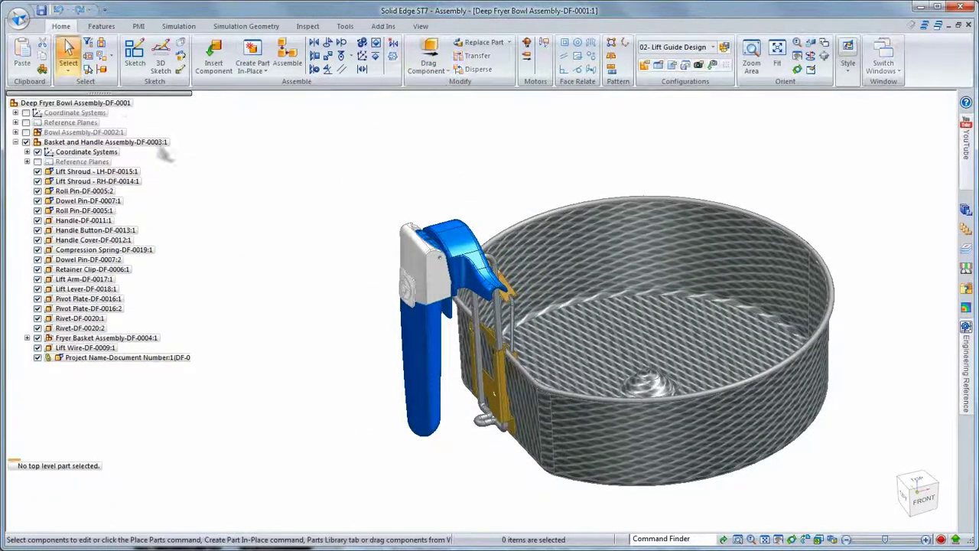
Show all components of the top-level Deep Fryer Bowl Assembly
right_click(114, 104)
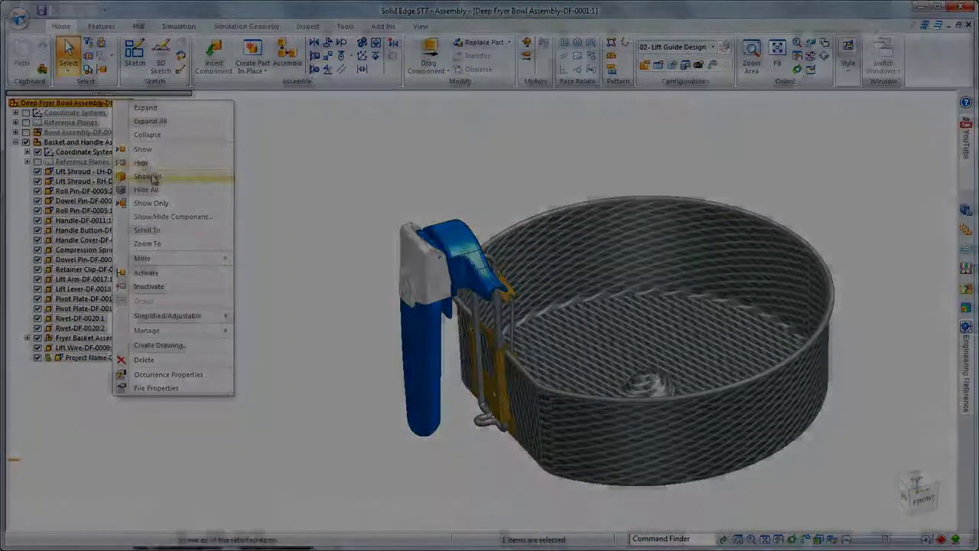